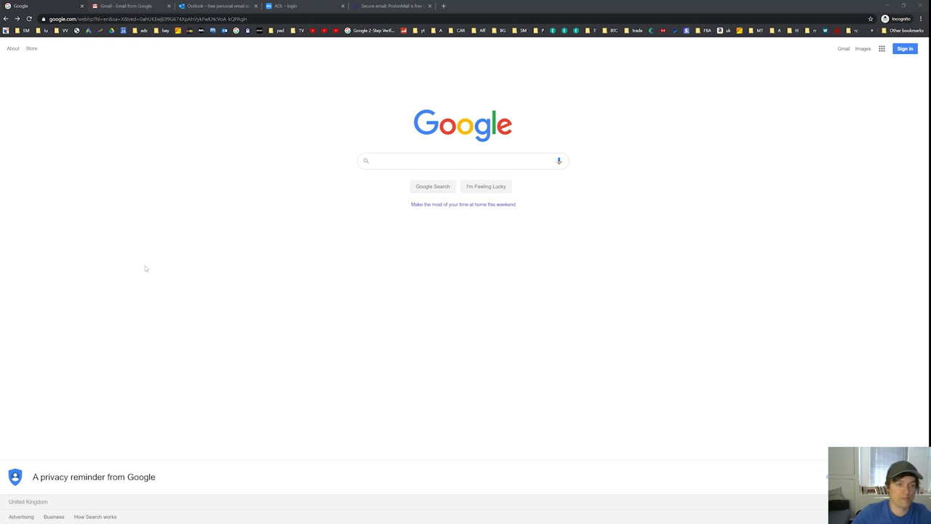
- Look through the Gmail, Outlook, AOL and ProtonMail pages, then return to the Google homepage
left_click(121, 5)
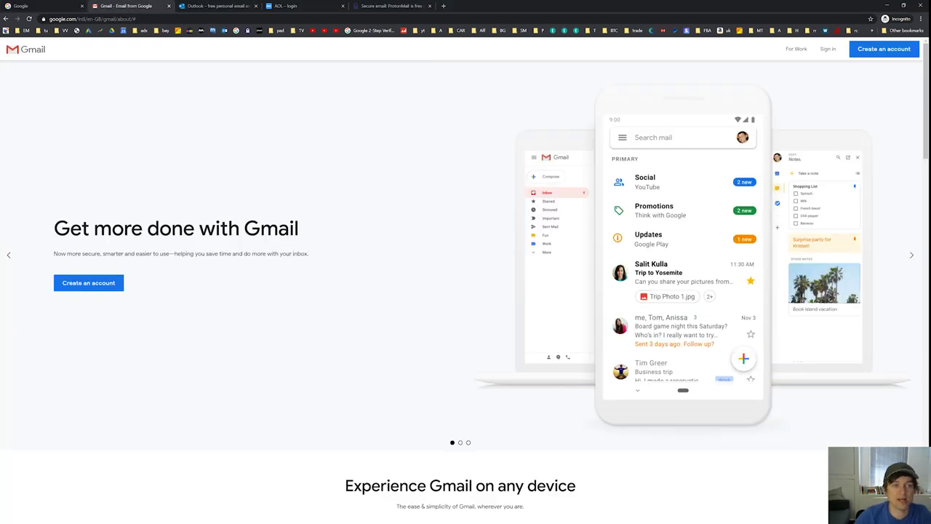
left_click(224, 6)
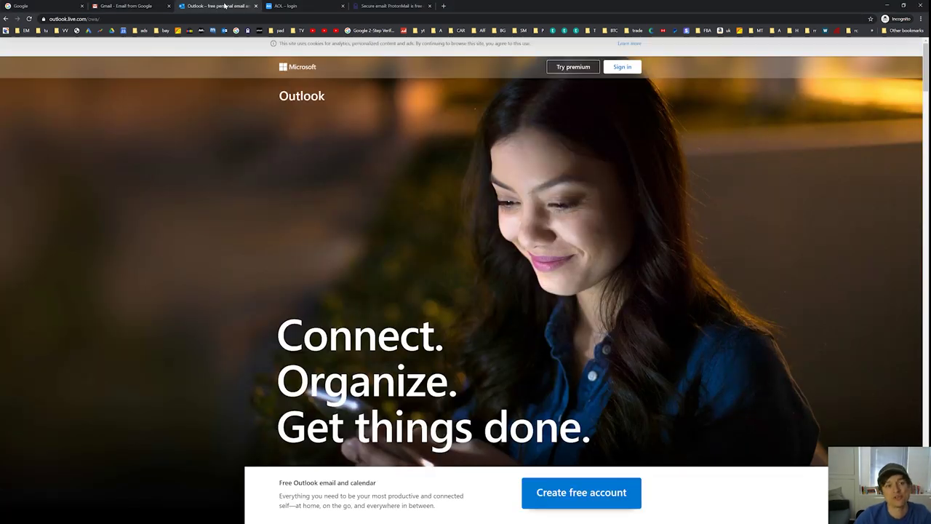
left_click(308, 8)
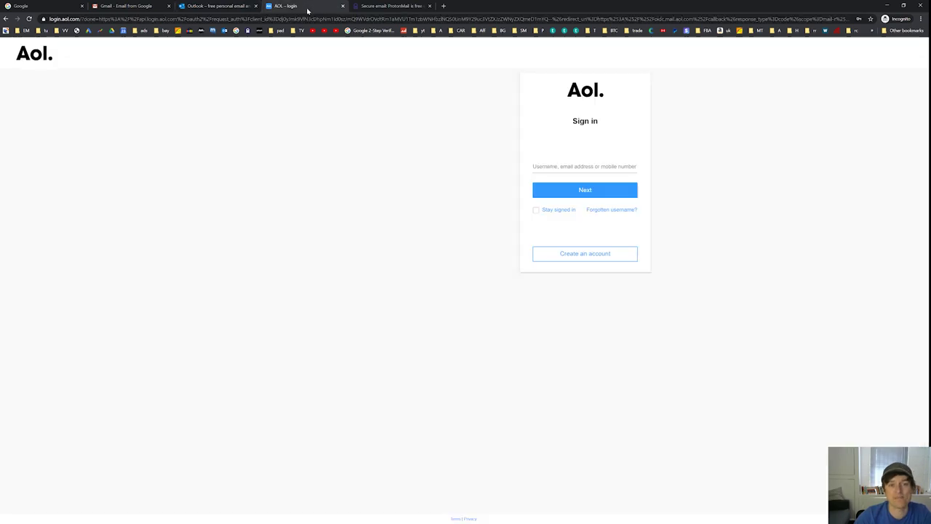
left_click(386, 6)
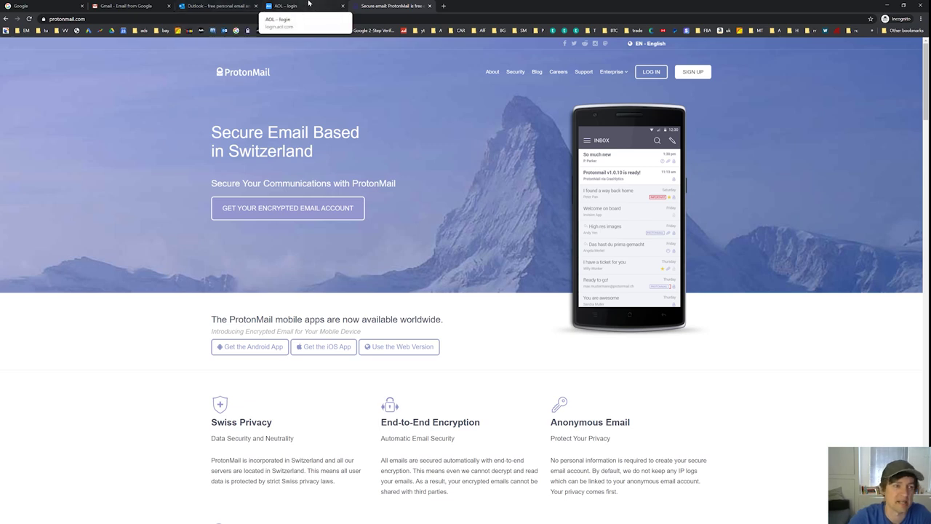
left_click(43, 5)
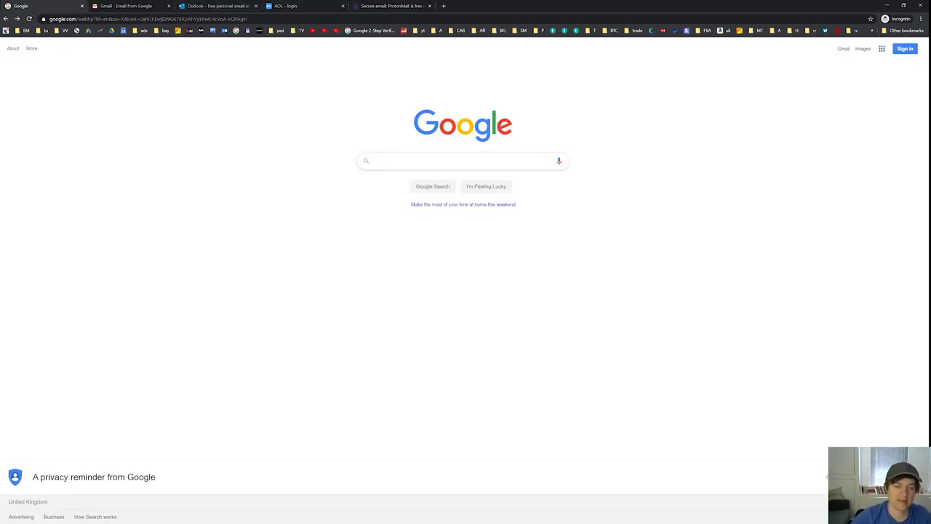
- Search Google for 'ebay uk', open ebay.co.uk and go to its Create an account page
left_click(374, 161)
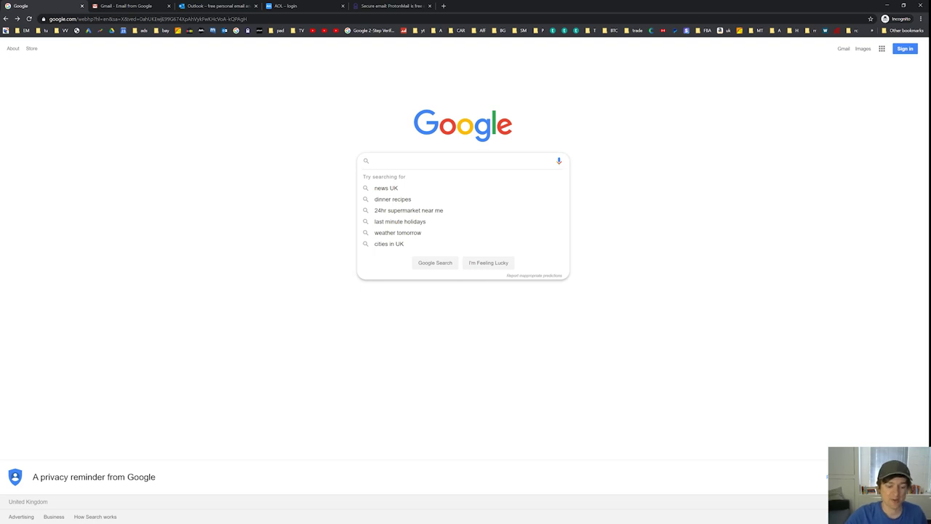
type("eba")
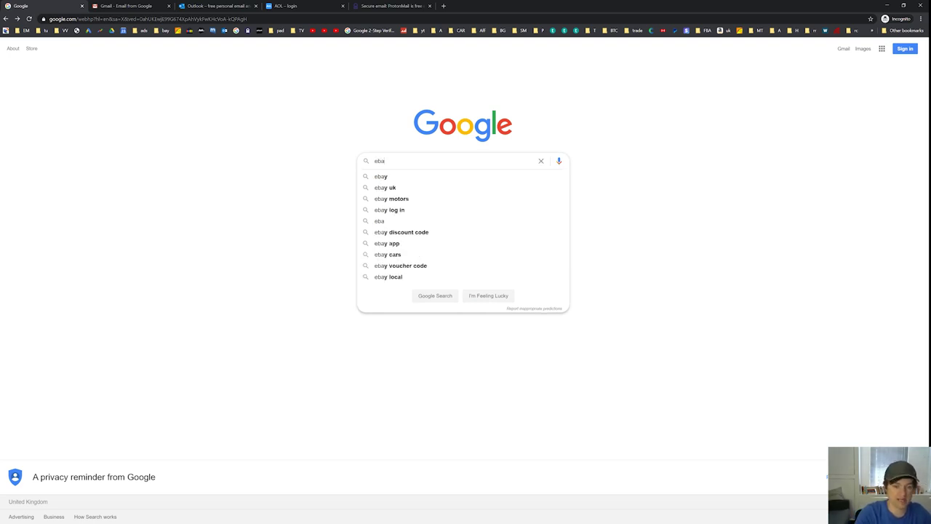
type("y uk")
key("Return")
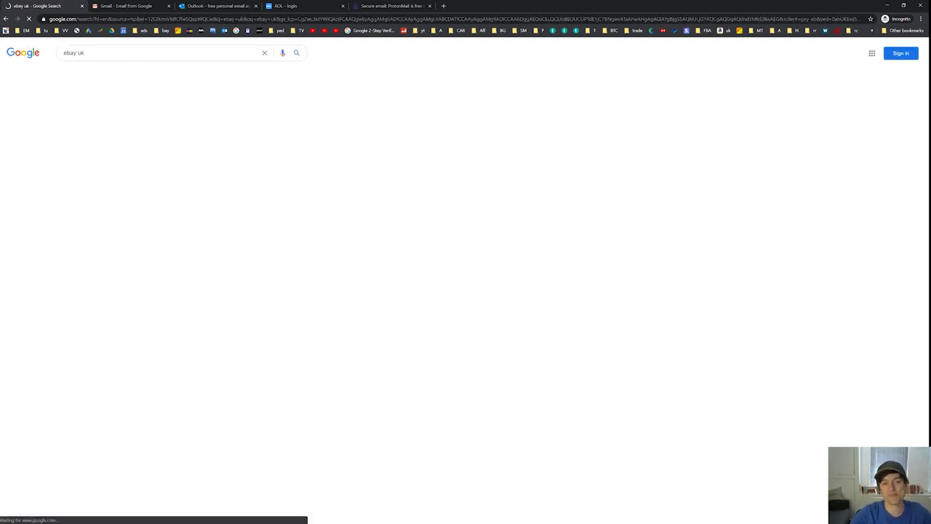
left_click(142, 171)
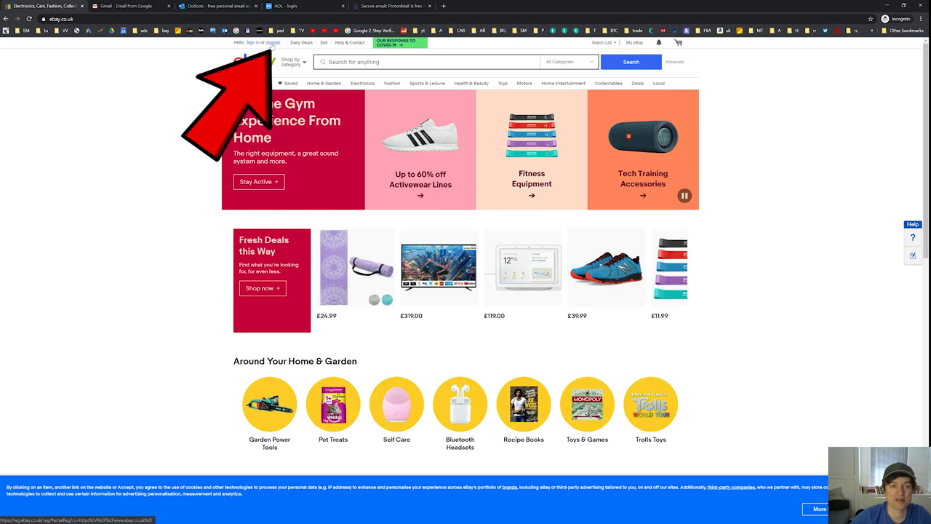
left_click(272, 43)
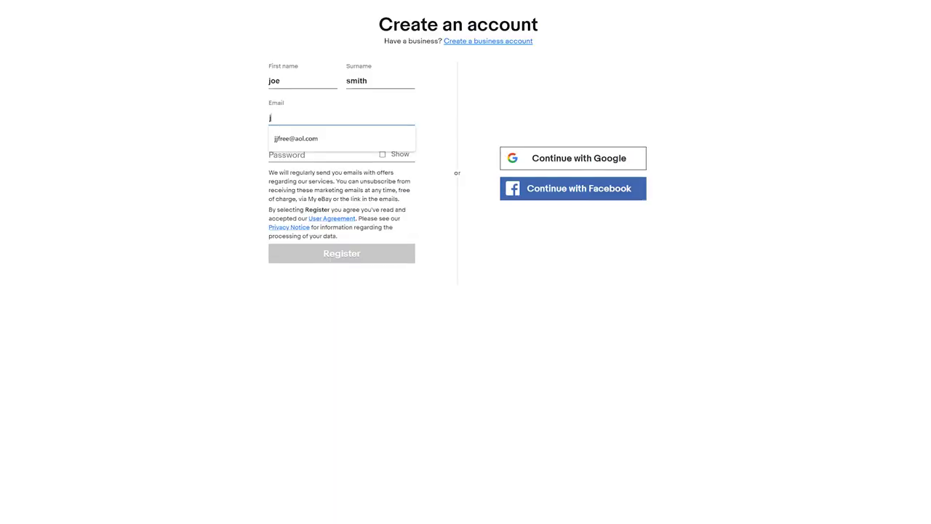
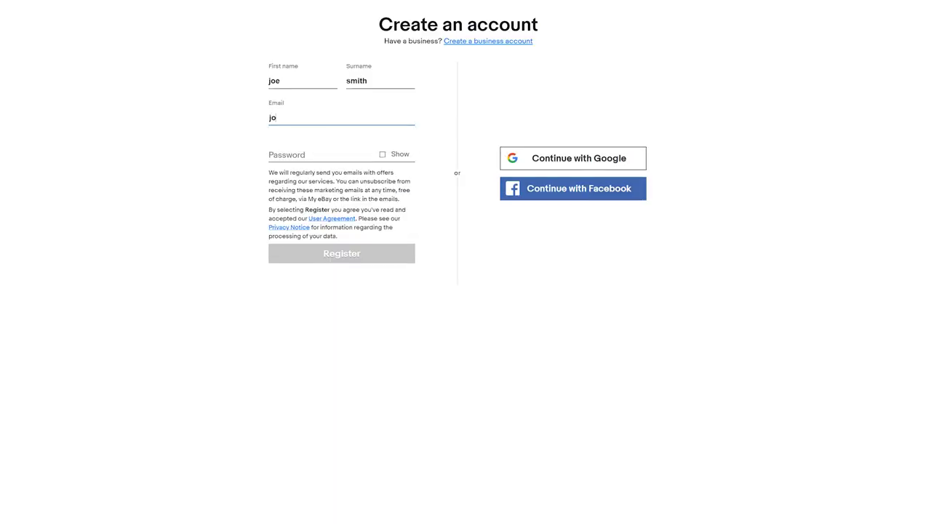
- Fill in the new account's registration details and enter its password
left_click(339, 152)
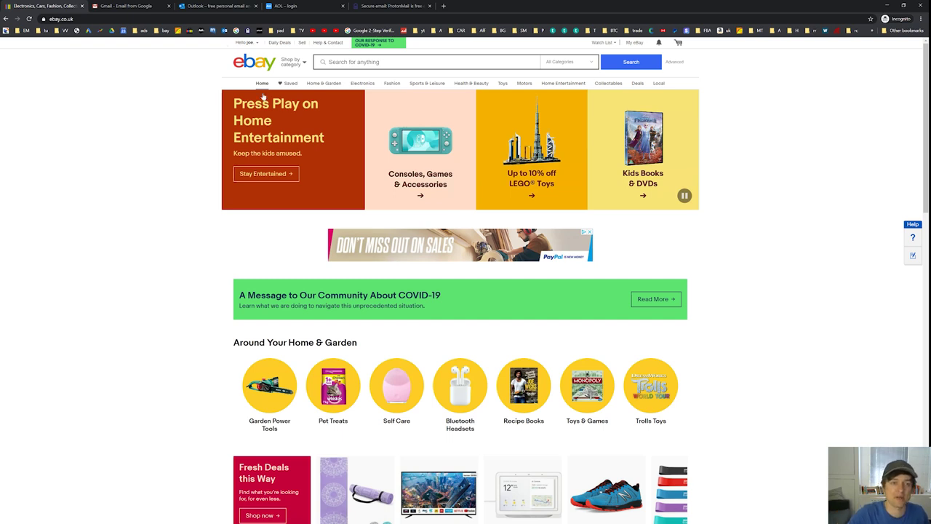
mouse_move(244, 43)
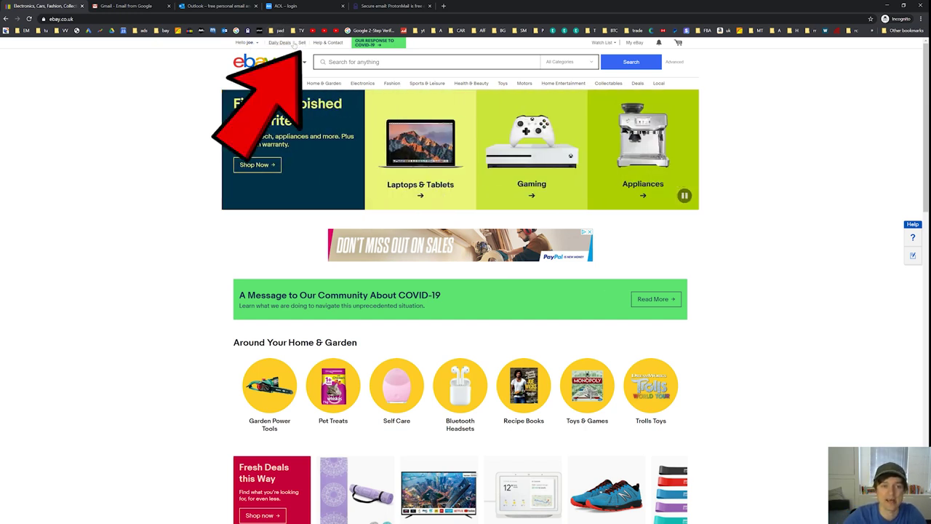
- On the selling page, search for 'bic pens black' and choose to create a new listing
left_click(301, 45)
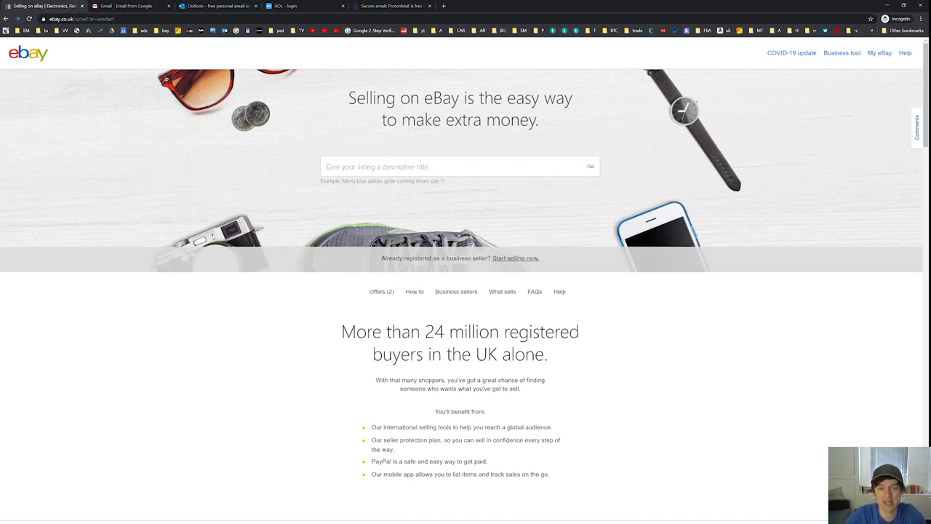
left_click(394, 171)
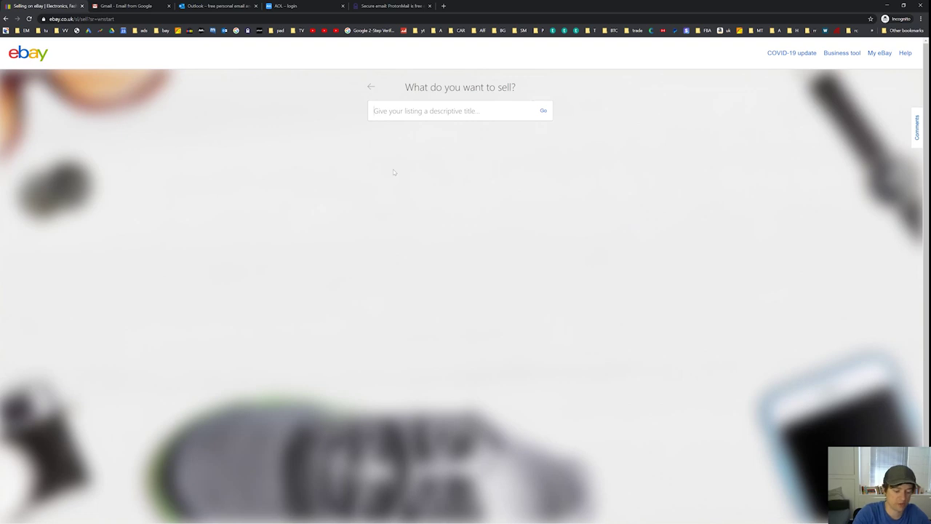
type("Lic pen")
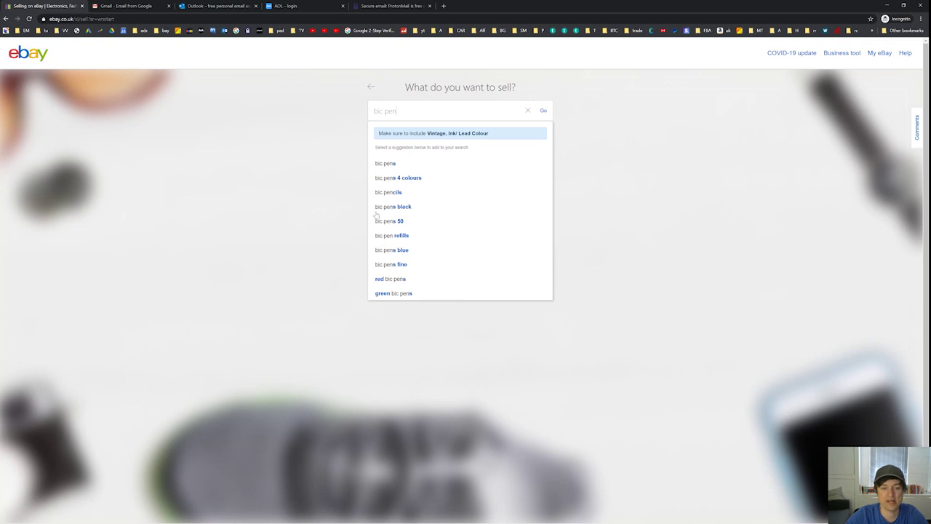
left_click(393, 208)
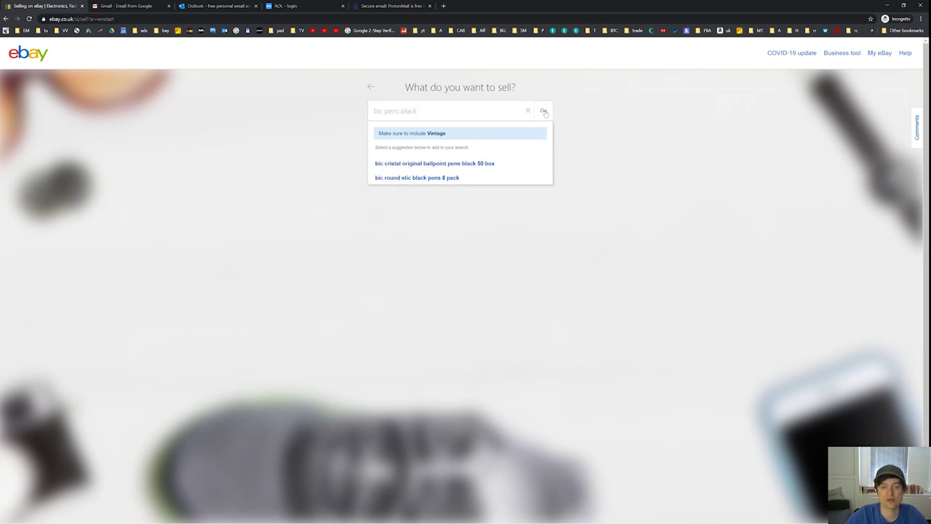
left_click(544, 112)
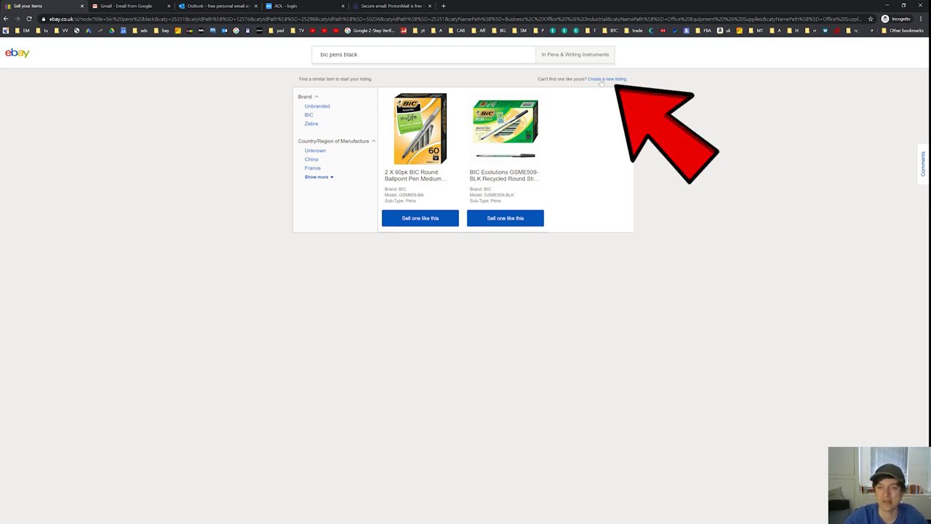
left_click(602, 80)
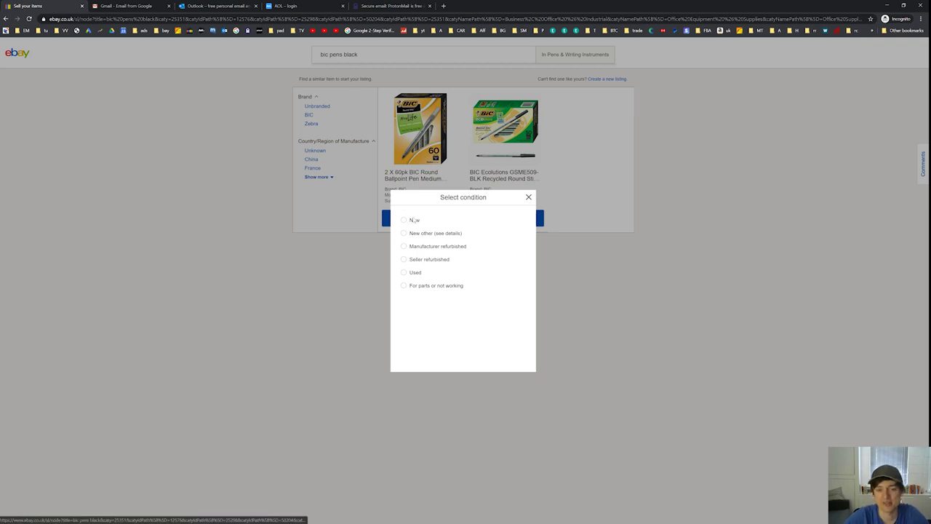
- Set the Bic pens listing's condition to New
left_click(404, 221)
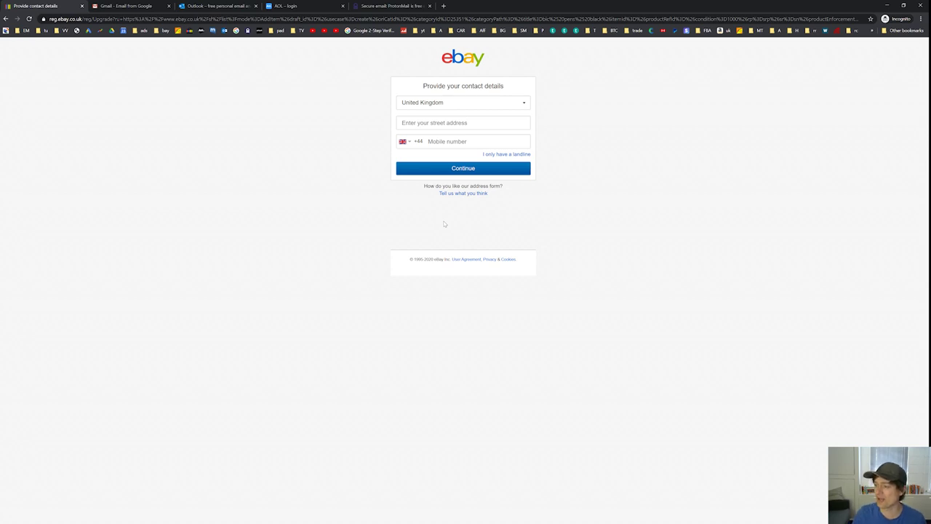
- Return to the eBay home page and browse the Customer Service help page
left_click(462, 57)
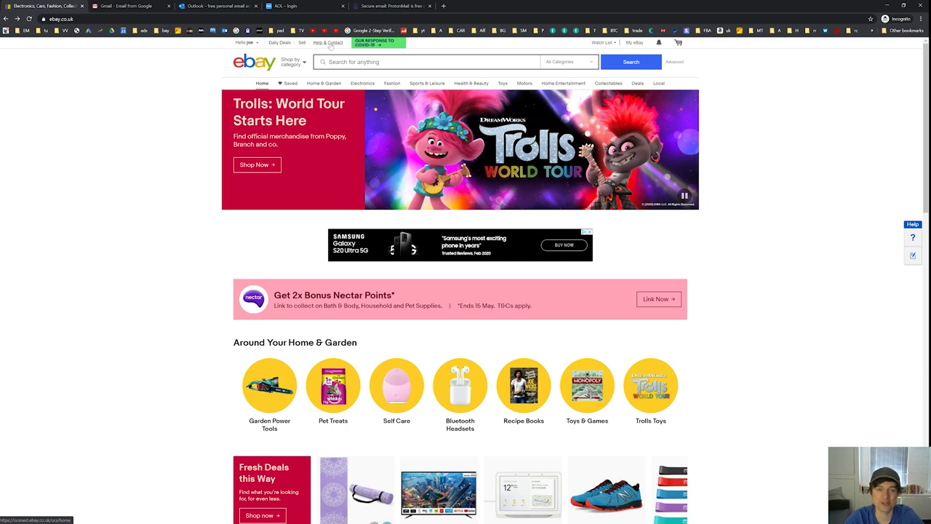
left_click(331, 46)
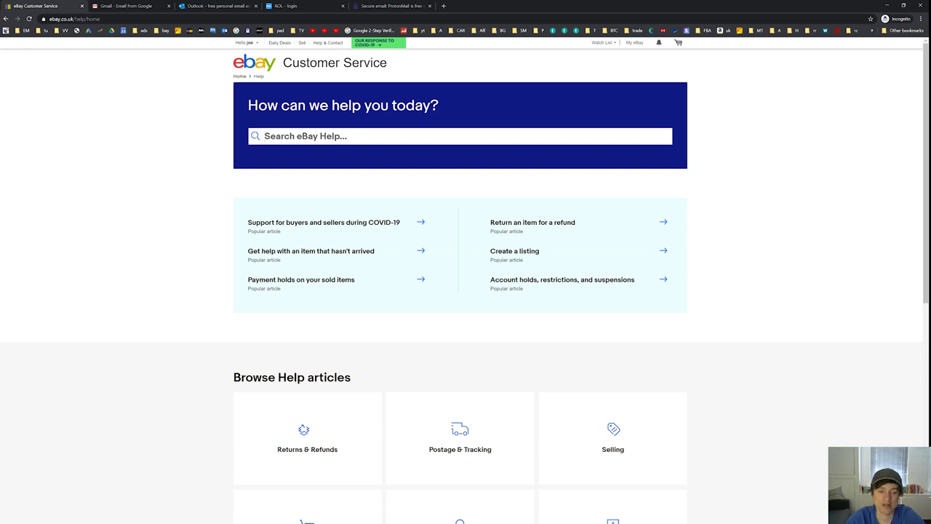
scroll(346, 168, "down", 2)
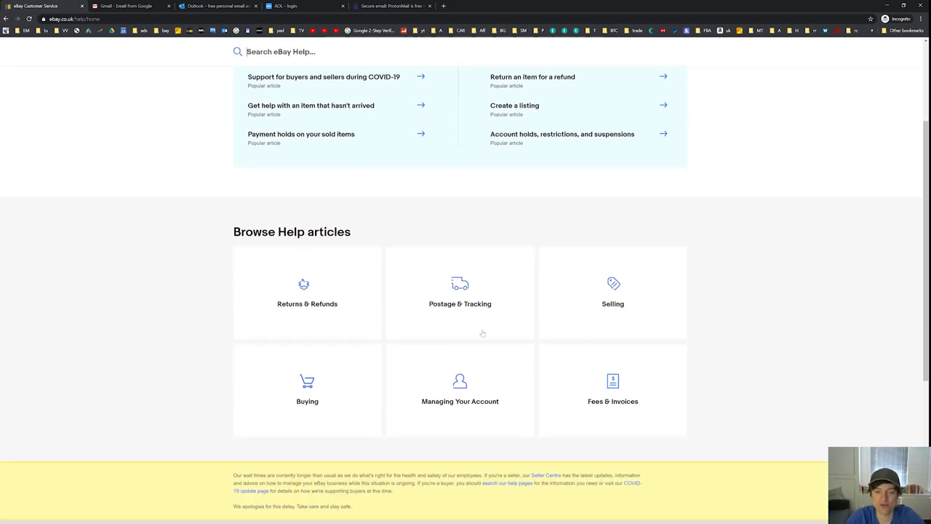
scroll(483, 332, "up", 2)
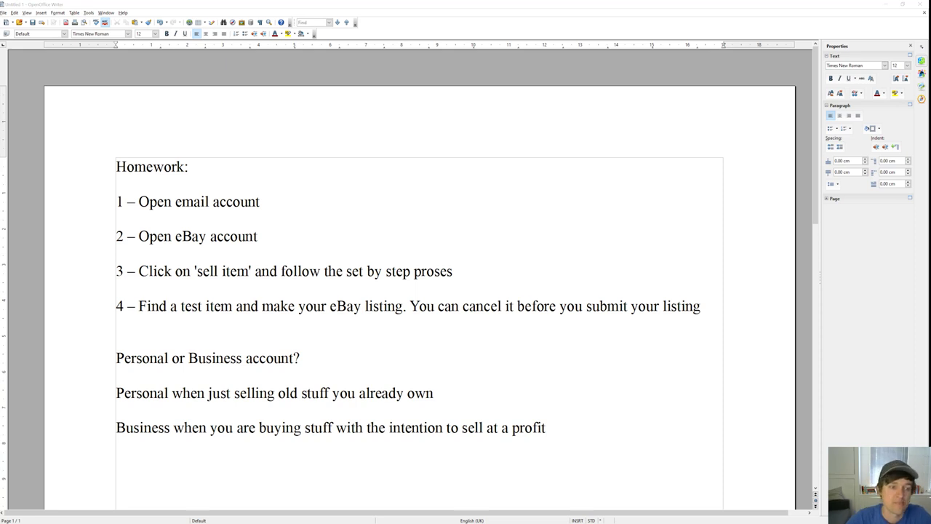
- Highlight each of the four homework lines, from 'Open email account' to the test-listing step
left_click_drag(138, 202, 260, 201)
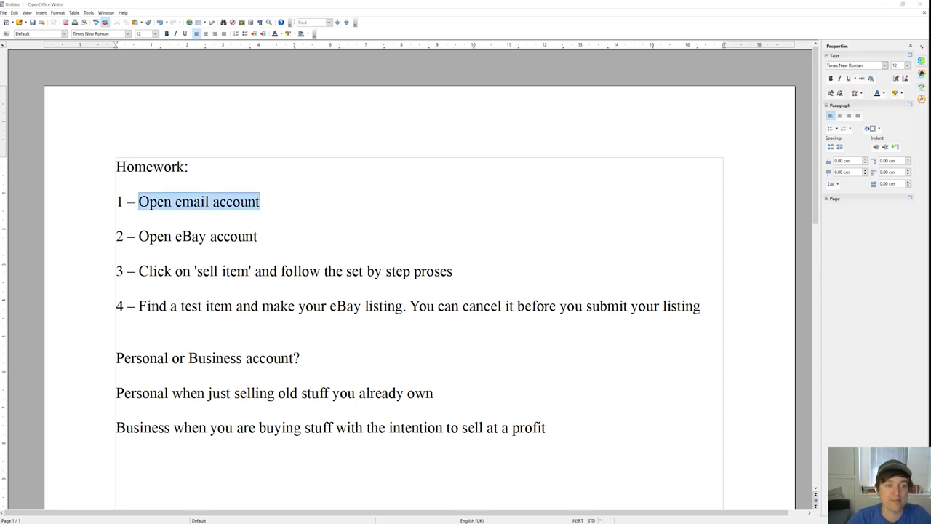
left_click_drag(135, 236, 116, 237)
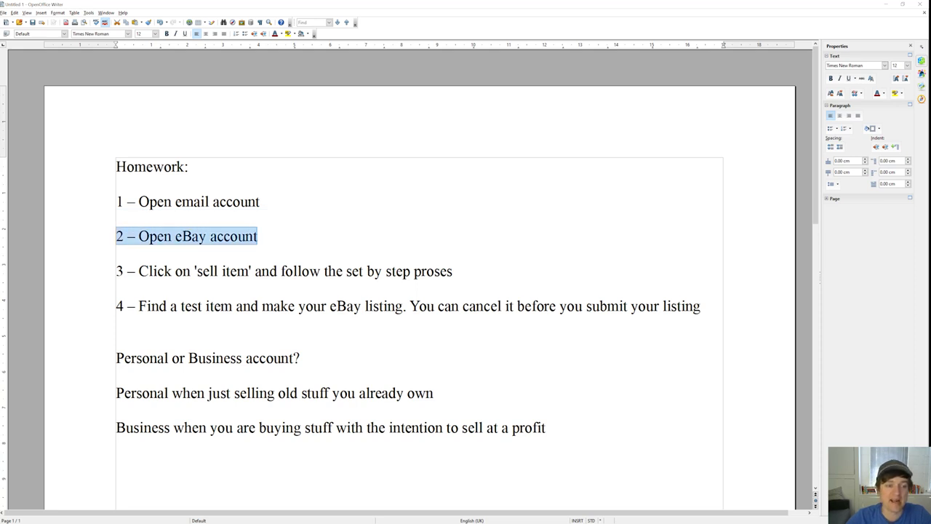
left_click_drag(134, 271, 448, 271)
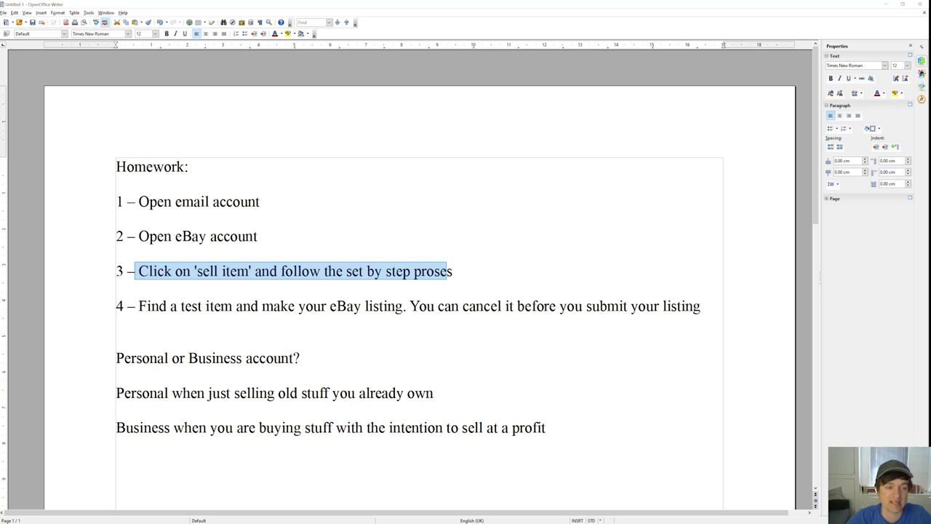
left_click_drag(138, 306, 700, 305)
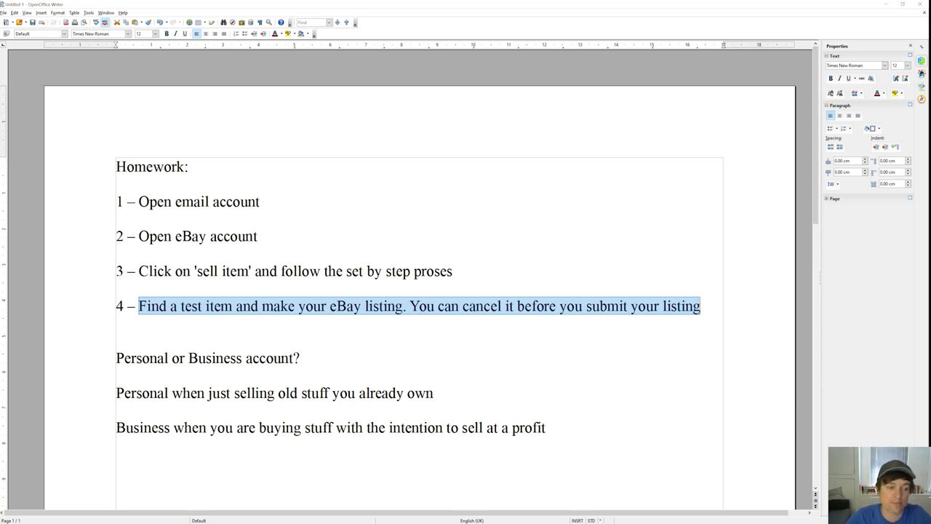
left_click_drag(116, 358, 300, 358)
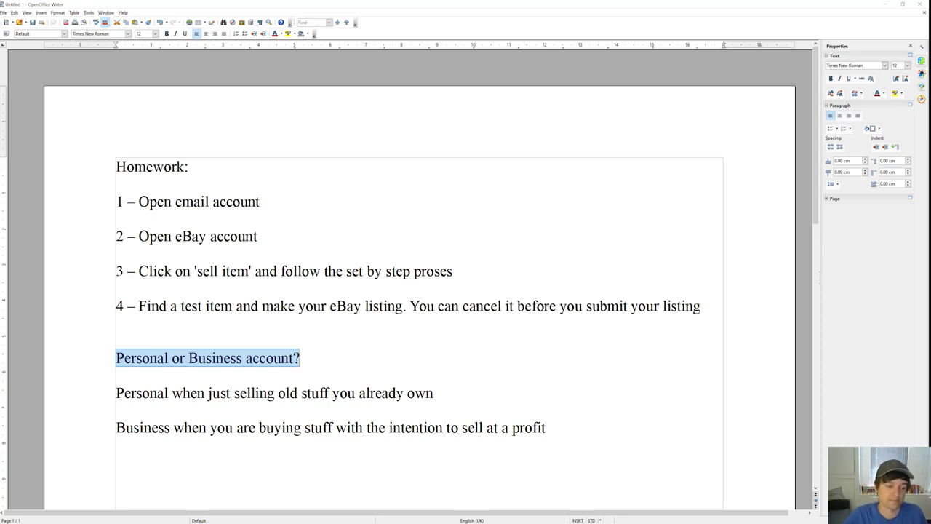
left_click_drag(117, 393, 433, 393)
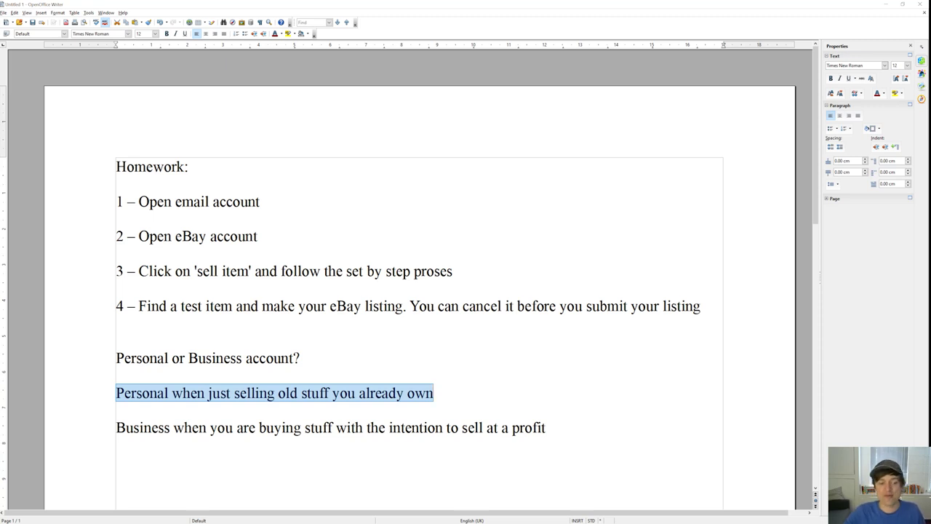
left_click_drag(116, 428, 546, 428)
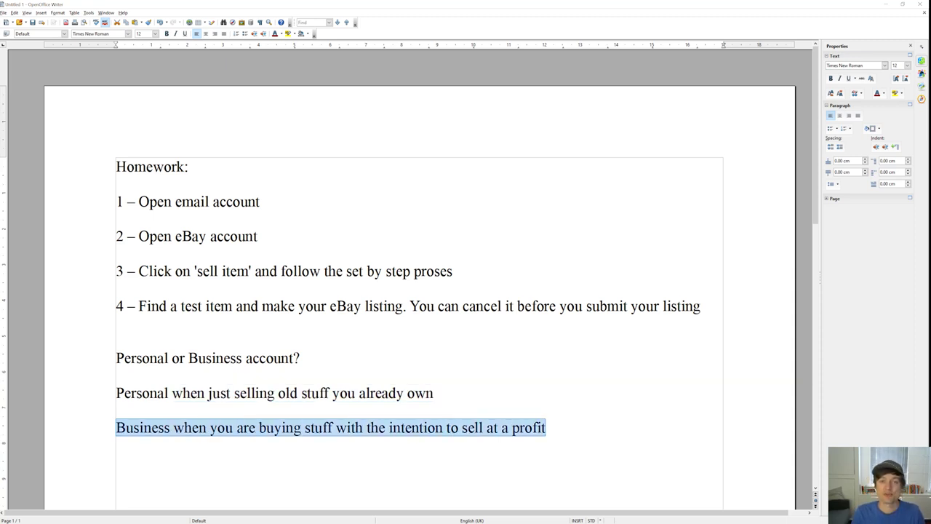